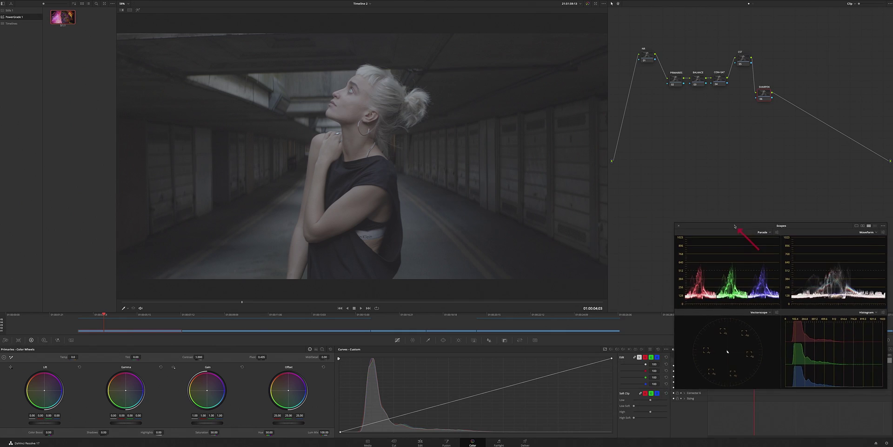
Select the NR node and show the six-clip thumbnail strip above the timeline.
{"action": "left_click", "coordinate": [646, 57]}
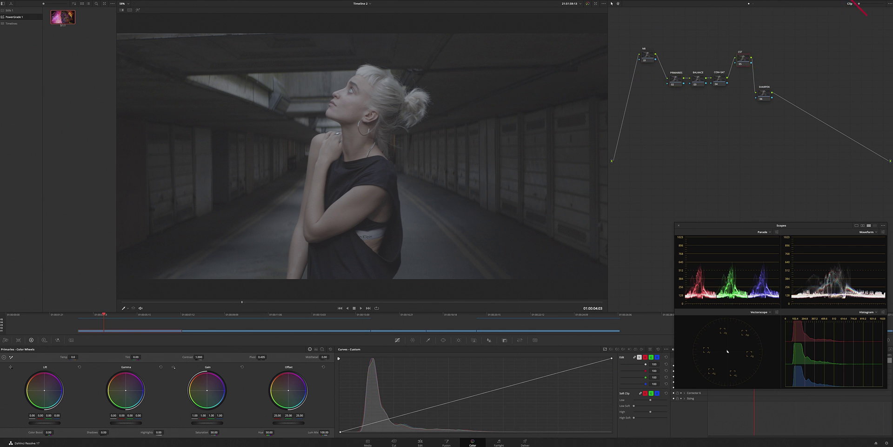
{"action": "left_click", "coordinate": [827, 1]}
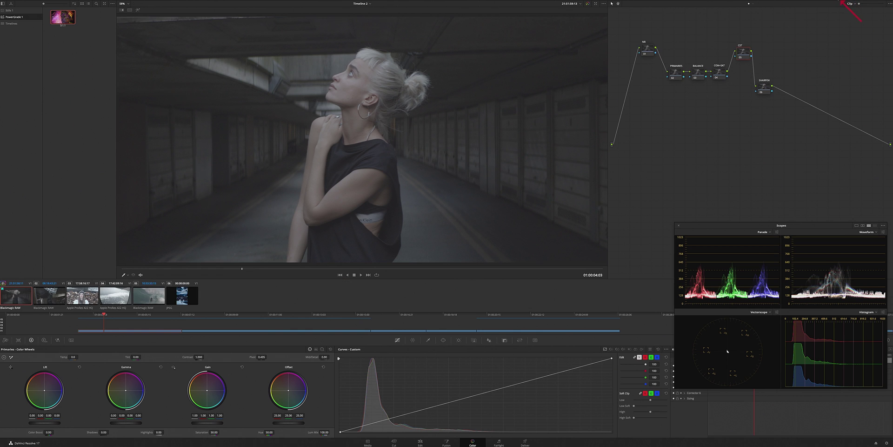
Apply Color Space Transform to the CST node: Blackmagic Wide Gamut Gen 4/5 input, Blackmagic Film gamma.
{"action": "left_click", "coordinate": [864, 1]}
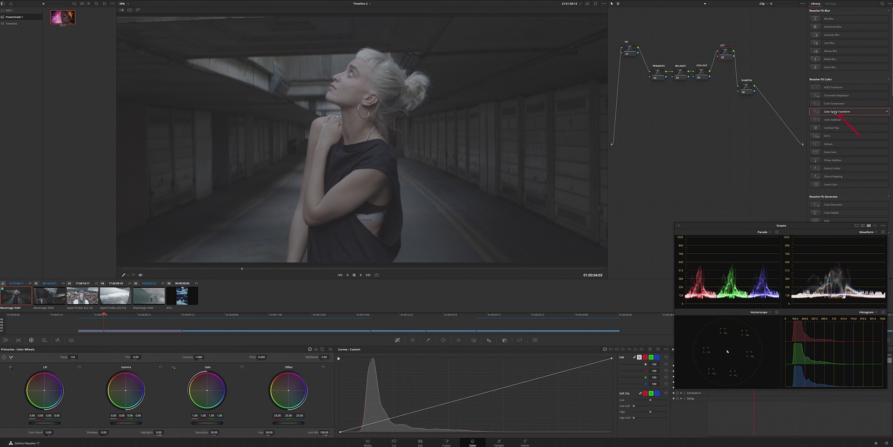
{"action": "left_click_drag", "start_coordinate": [837, 111], "coordinate": [733, 56]}
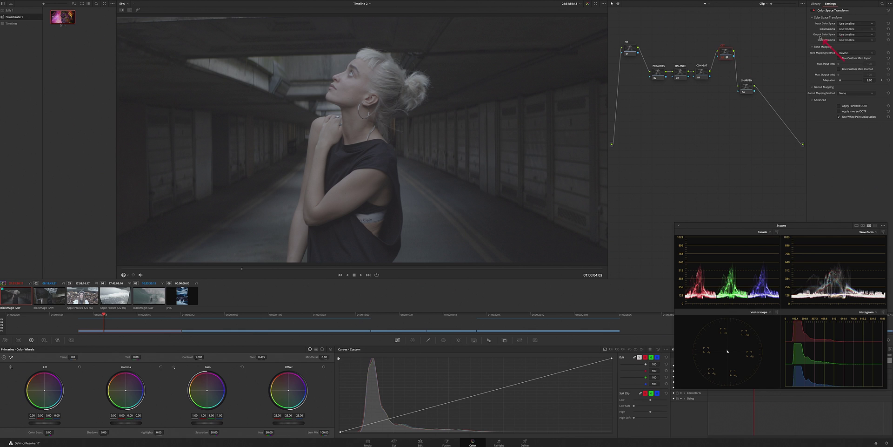
{"action": "left_click", "coordinate": [845, 24]}
{"action": "scroll", "coordinate": [851, 47], "scroll_direction": "down", "scroll_amount": 3}
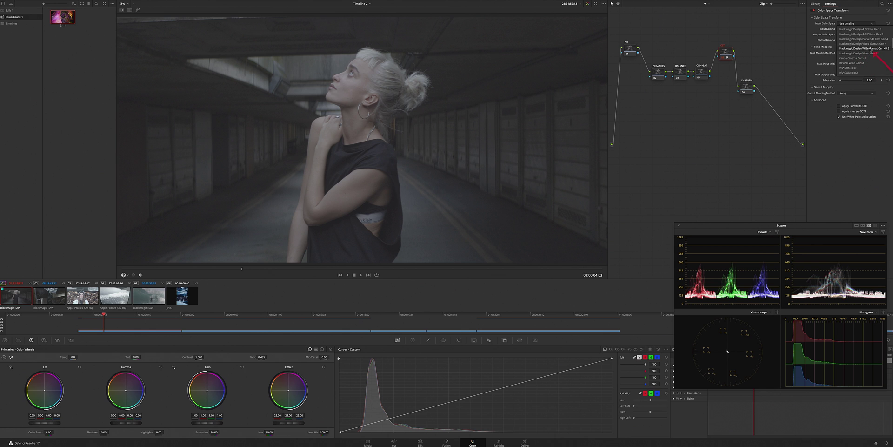
{"action": "left_click", "coordinate": [871, 49]}
{"action": "left_click", "coordinate": [859, 28]}
{"action": "scroll", "coordinate": [860, 51], "scroll_direction": "down", "scroll_amount": 3}
{"action": "scroll", "coordinate": [860, 50], "scroll_direction": "up", "scroll_amount": 2}
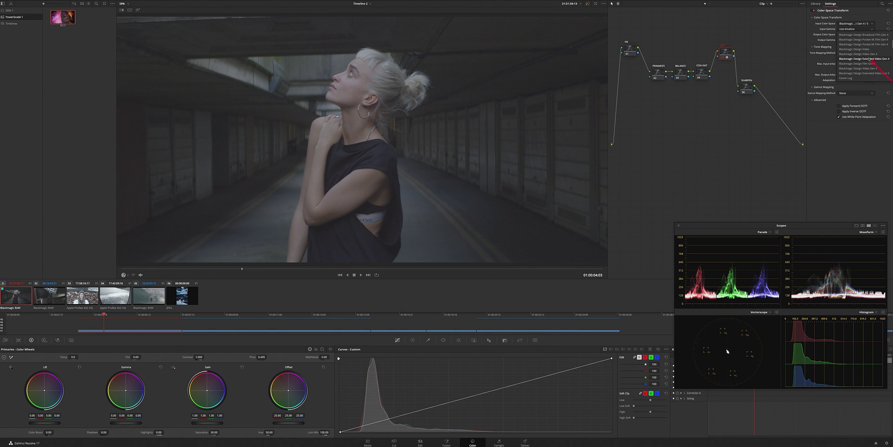
{"action": "left_click", "coordinate": [870, 62]}
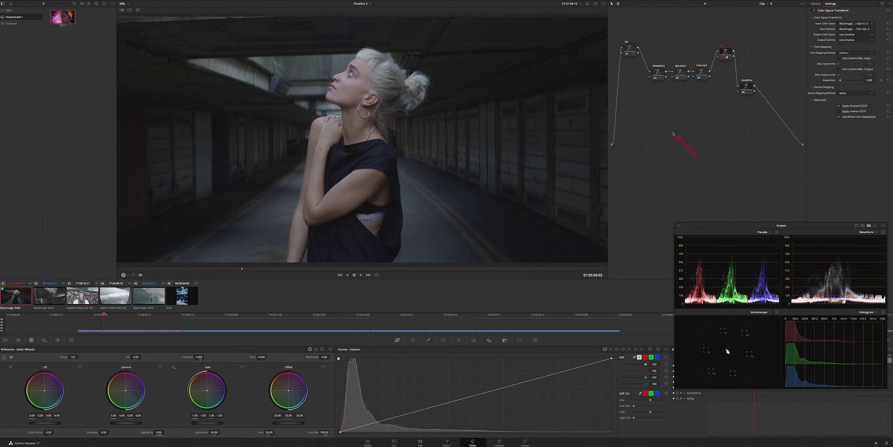
{"action": "left_click", "coordinate": [658, 74]}
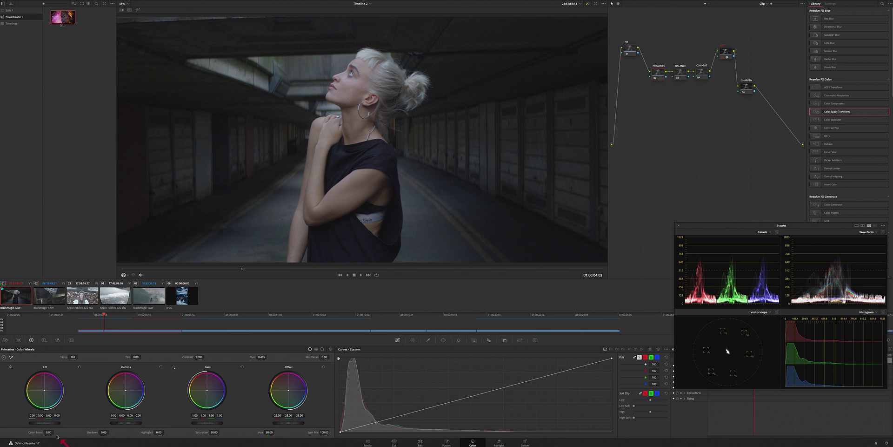
Set the PRIMARIES master wheels to lift 0.04, gain 1.06 and gamma -0.06.
{"action": "mouse_move", "coordinate": [46, 423]}
{"action": "left_mouse_down"}
{"action": "mouse_move", "coordinate": [58, 423]}
{"action": "mouse_move", "coordinate": [48, 424]}
{"action": "left_mouse_up"}
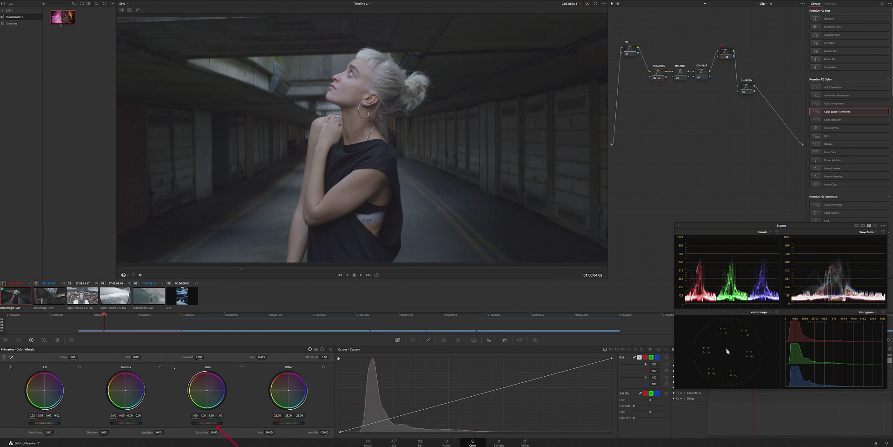
{"action": "left_click_drag", "start_coordinate": [216, 425], "coordinate": [244, 424]}
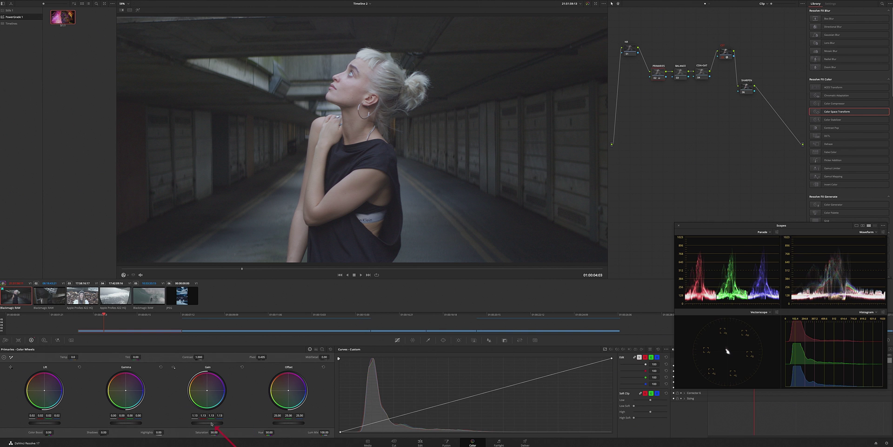
{"action": "left_click_drag", "start_coordinate": [129, 426], "coordinate": [99, 426]}
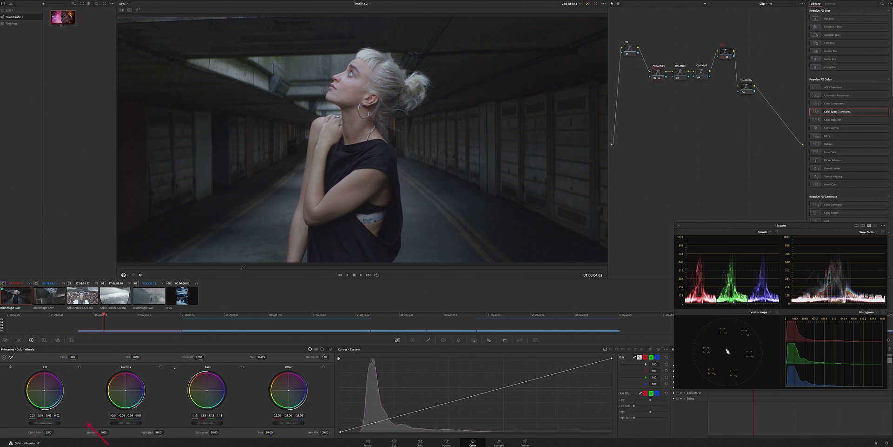
{"action": "left_click_drag", "start_coordinate": [87, 424], "coordinate": [74, 421]}
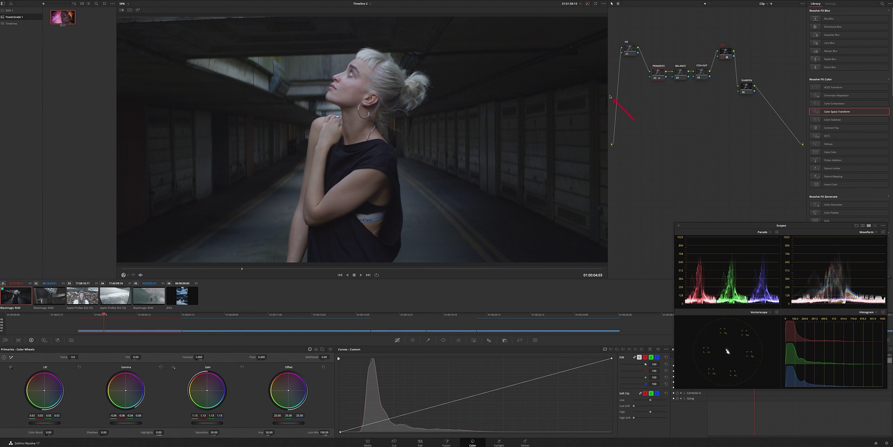
{"action": "left_click", "coordinate": [678, 73]}
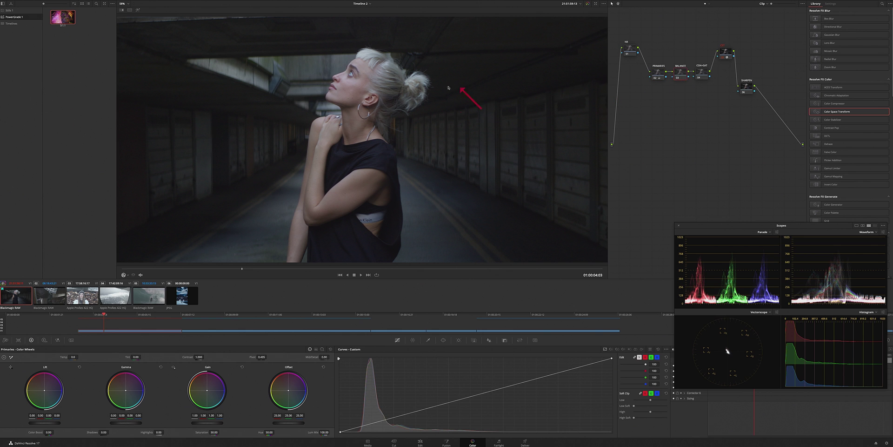
Nudge the BALANCE node's Offset wheel toward blue to even out the colour cast.
{"action": "scroll", "coordinate": [385, 107], "scroll_direction": "up", "scroll_amount": 2}
{"action": "scroll", "coordinate": [385, 107], "scroll_direction": "up", "scroll_amount": 4}
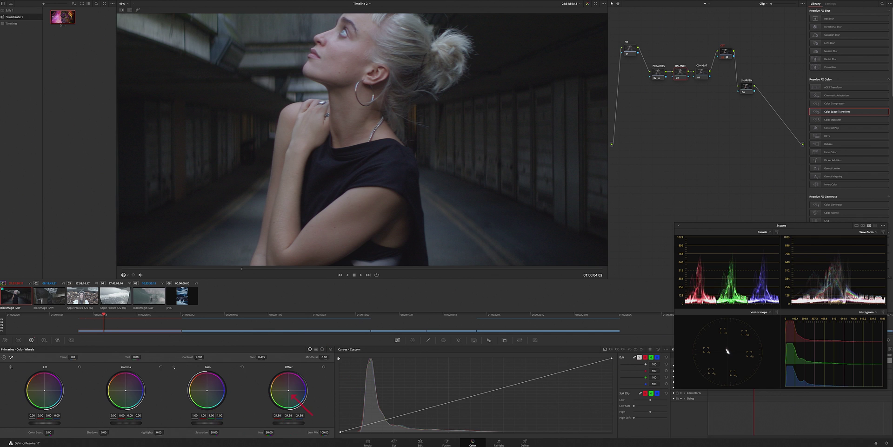
{"action": "left_click_drag", "start_coordinate": [288, 390], "coordinate": [284, 390]}
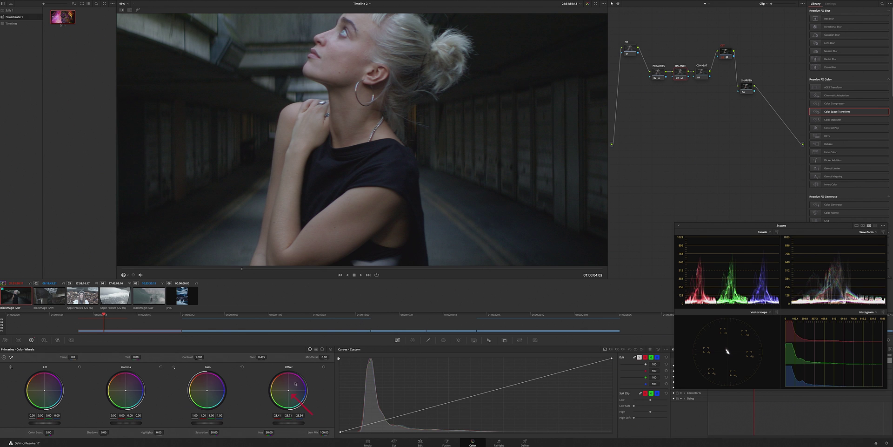
{"action": "scroll", "coordinate": [382, 198], "scroll_direction": "down", "scroll_amount": 6}
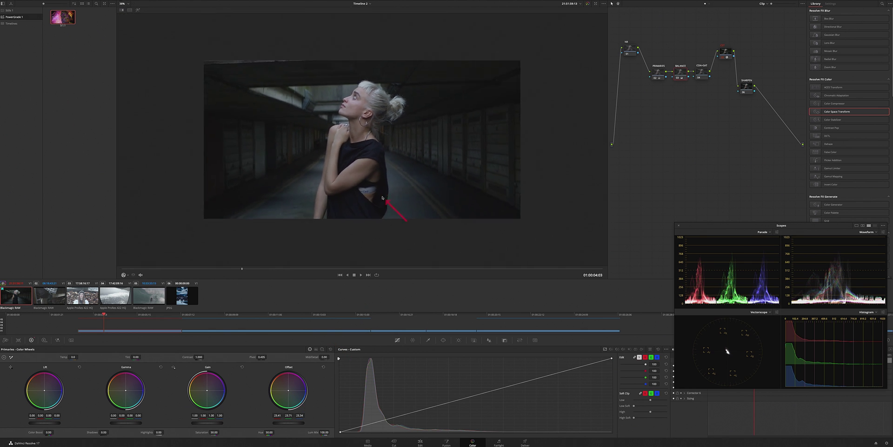
{"action": "scroll", "coordinate": [383, 198], "scroll_direction": "up", "scroll_amount": 2}
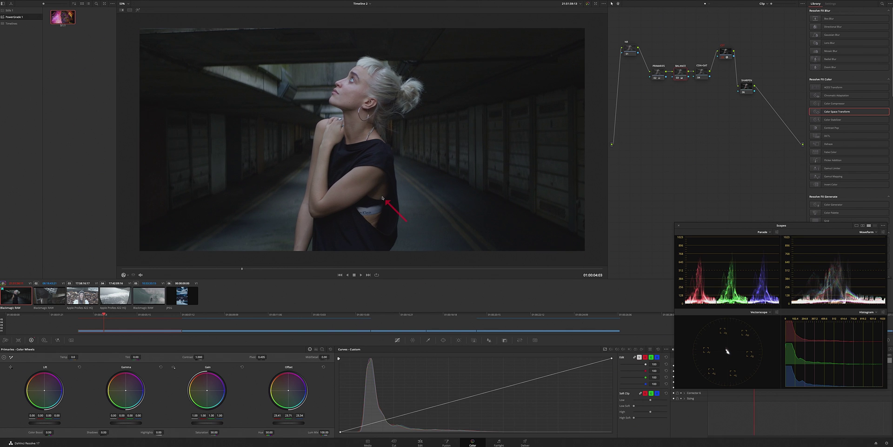
Fit the viewer, then give CON+SAT a custom curve with lowered shadows and an upper point.
{"action": "left_click", "coordinate": [129, 5]}
{"action": "left_click", "coordinate": [123, 11]}
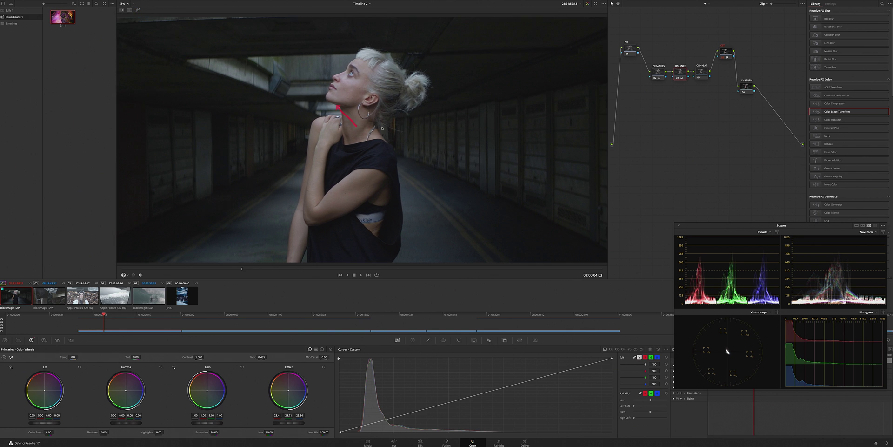
{"action": "left_click", "coordinate": [703, 73]}
{"action": "left_click_drag", "start_coordinate": [409, 417], "coordinate": [395, 420]}
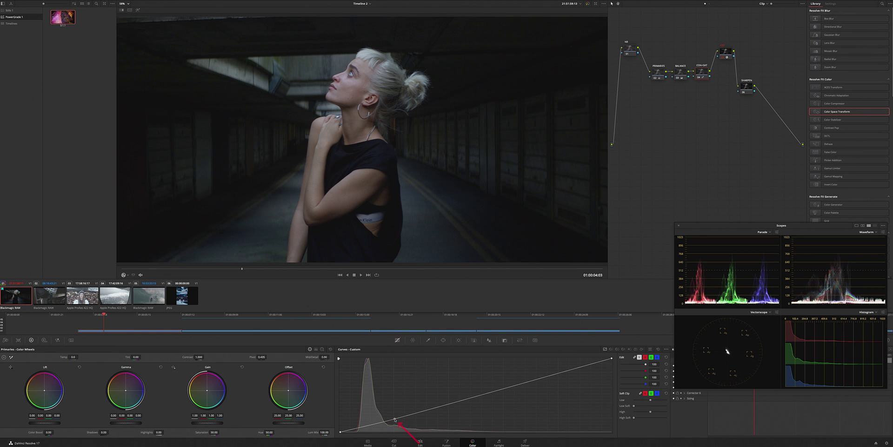
{"action": "left_click", "coordinate": [558, 371]}
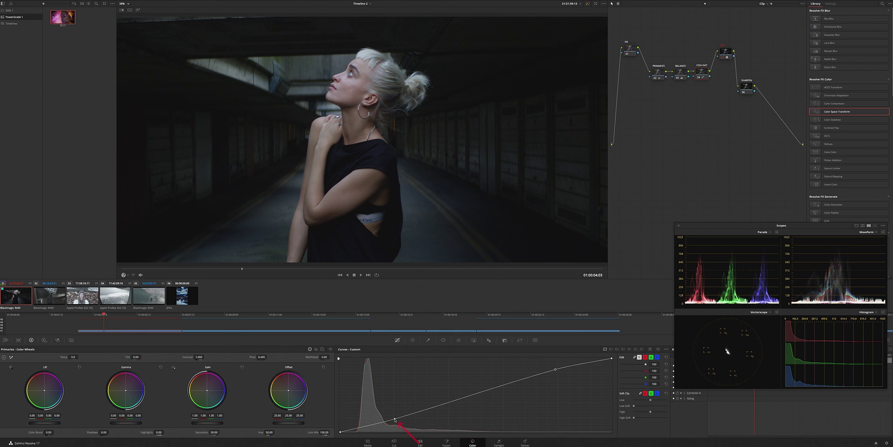
{"action": "left_click_drag", "start_coordinate": [395, 420], "coordinate": [394, 420]}
{"action": "left_click_drag", "start_coordinate": [557, 371], "coordinate": [554, 371]}
Add a serial node 02 after the NR node and move it higher in the graph.
{"action": "left_click", "coordinate": [628, 49]}
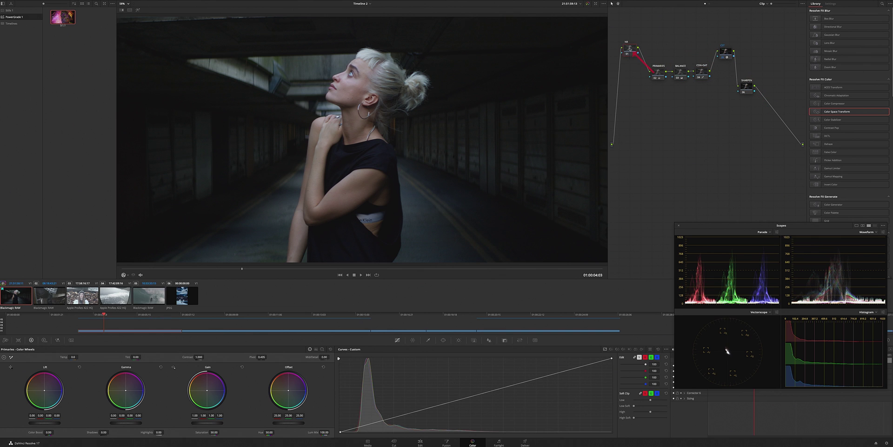
{"action": "right_click", "coordinate": [630, 49]}
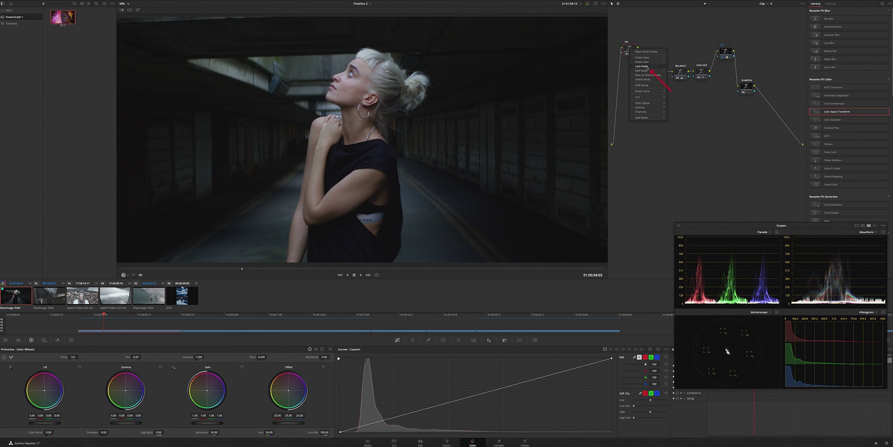
{"action": "mouse_move", "coordinate": [647, 71]}
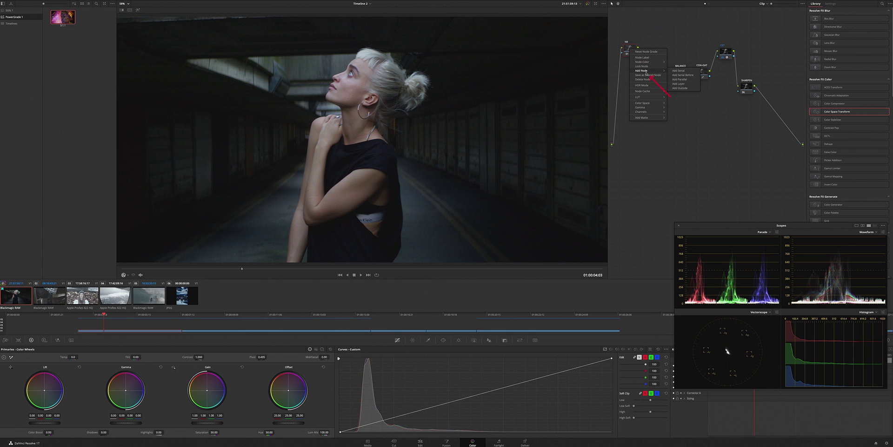
{"action": "left_click", "coordinate": [679, 70]}
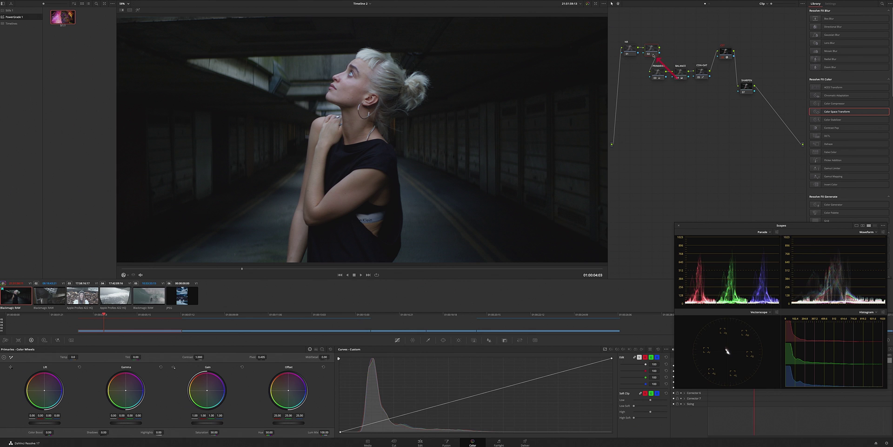
{"action": "left_click_drag", "start_coordinate": [652, 54], "coordinate": [652, 32]}
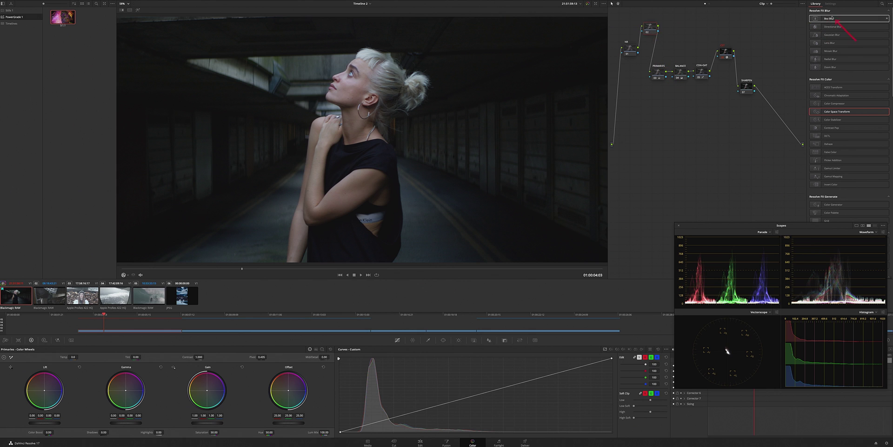
Apply Halation to node 02 with normalization 0.909 and threshold 0.257.
{"action": "left_click", "coordinate": [882, 3]}
{"action": "type", "text": "hal"}
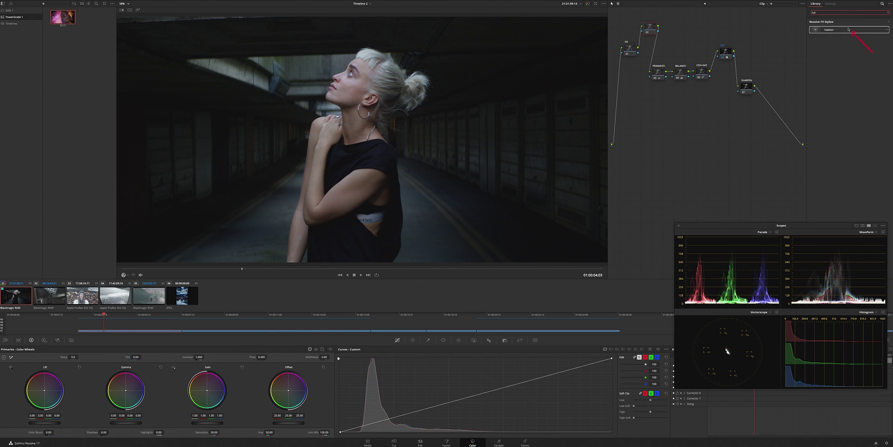
{"action": "left_click_drag", "start_coordinate": [842, 31], "coordinate": [655, 31]}
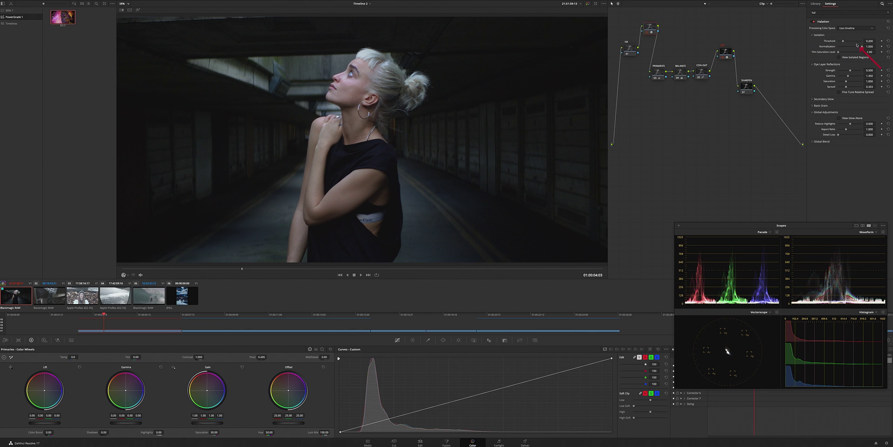
{"action": "left_click_drag", "start_coordinate": [861, 46], "coordinate": [863, 44]}
{"action": "mouse_move", "coordinate": [845, 42]}
{"action": "left_mouse_down"}
{"action": "mouse_move", "coordinate": [835, 42]}
{"action": "mouse_move", "coordinate": [843, 41]}
{"action": "left_mouse_up"}
{"action": "left_click_drag", "start_coordinate": [842, 40], "coordinate": [845, 39]}
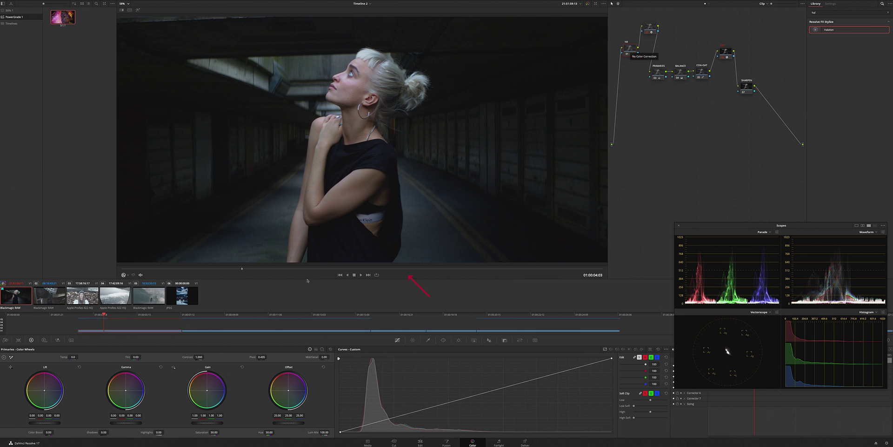
In Motion Effects, set temporal NR to 1 frame with temporal and spatial luma thresholds of 2.4.
{"action": "left_click", "coordinate": [18, 340]}
{"action": "left_click", "coordinate": [5, 340]}
{"action": "left_click", "coordinate": [32, 340]}
{"action": "left_click", "coordinate": [45, 340]}
{"action": "left_click", "coordinate": [57, 340]}
{"action": "left_click", "coordinate": [71, 340]}
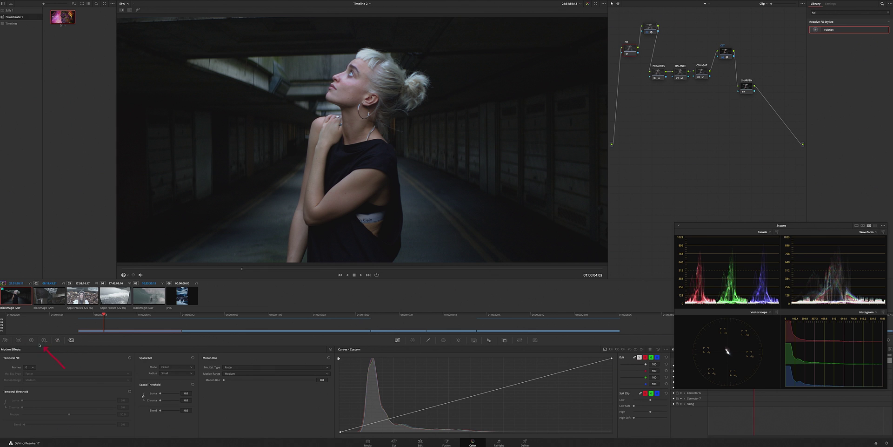
{"action": "left_click", "coordinate": [32, 367]}
{"action": "left_click", "coordinate": [32, 378]}
{"action": "left_click", "coordinate": [124, 399]}
{"action": "left_click", "coordinate": [186, 393]}
{"action": "left_click", "coordinate": [747, 86]}
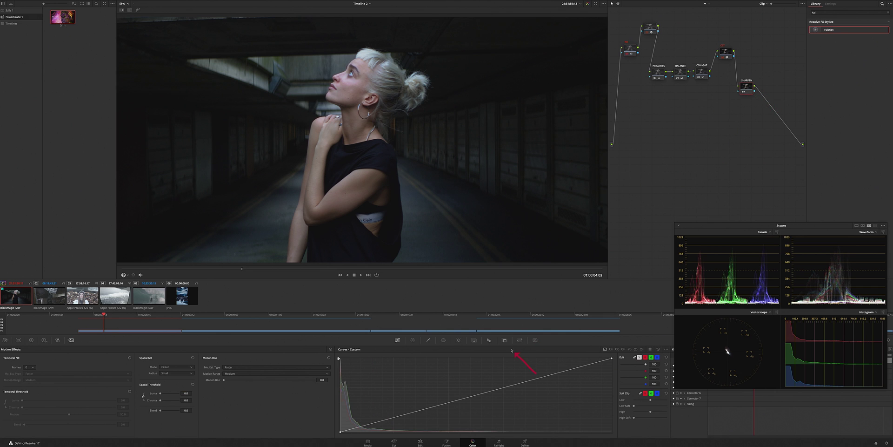
Switch the Blur palette to Sharpen and lower the radius to about 0.45.
{"action": "left_click", "coordinate": [488, 340]}
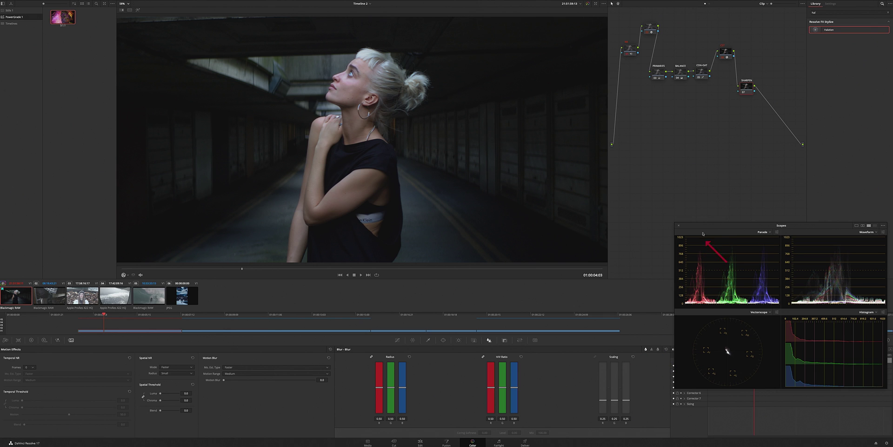
{"action": "left_click_drag", "start_coordinate": [711, 225], "coordinate": [731, 200]}
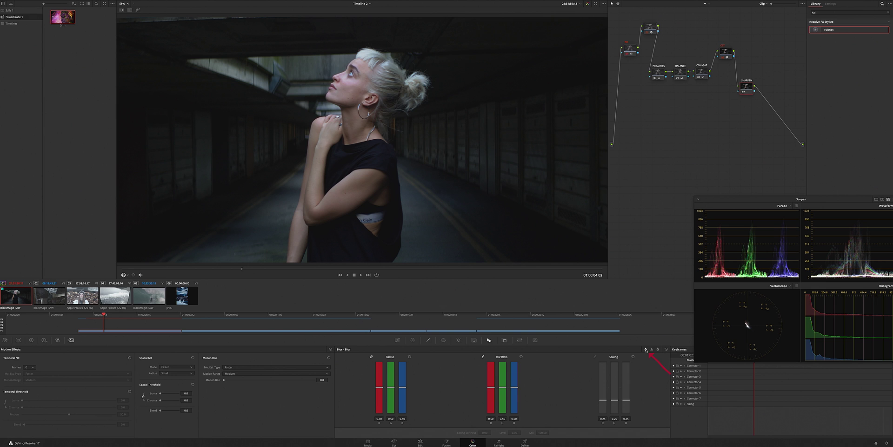
{"action": "left_click", "coordinate": [652, 349]}
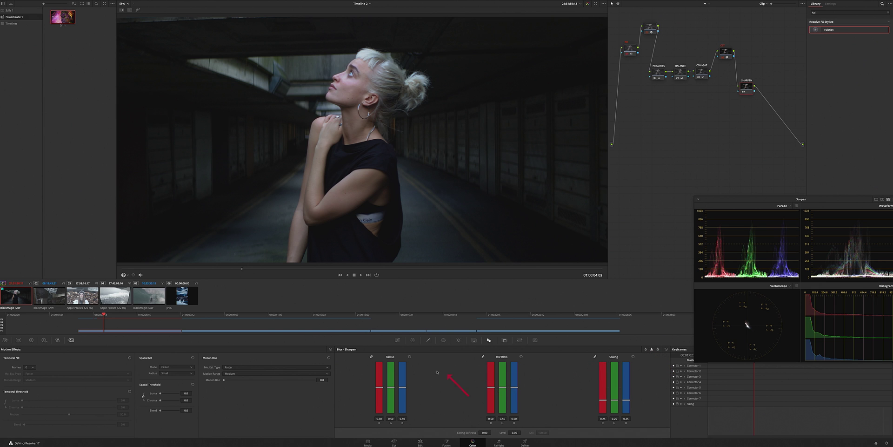
{"action": "left_click_drag", "start_coordinate": [393, 388], "coordinate": [393, 389]}
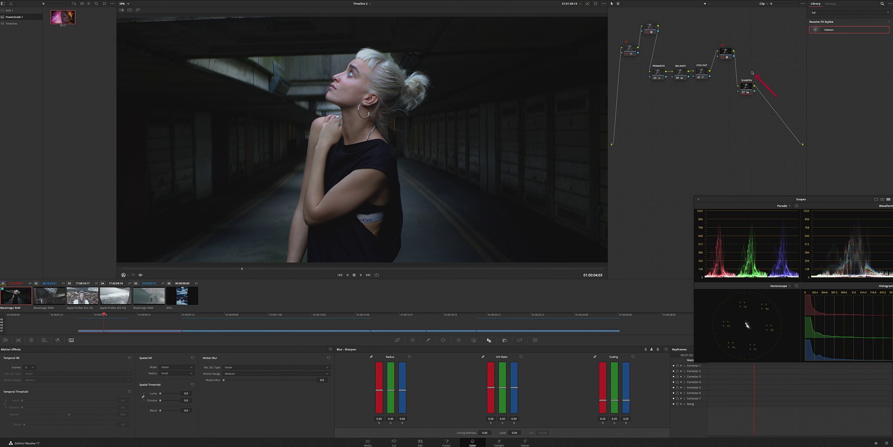
Insert a new serial node 07 ahead of SHARPEN and begin labelling it grain.
{"action": "right_click", "coordinate": [730, 54]}
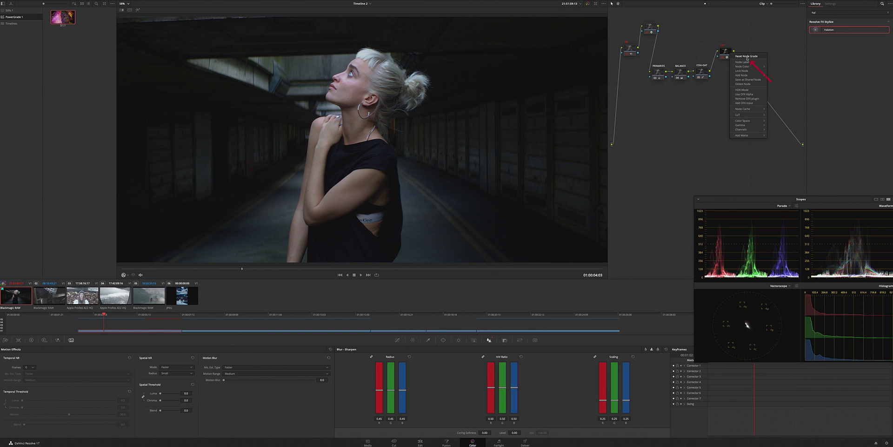
{"action": "mouse_move", "coordinate": [746, 68]}
{"action": "left_click", "coordinate": [775, 75]}
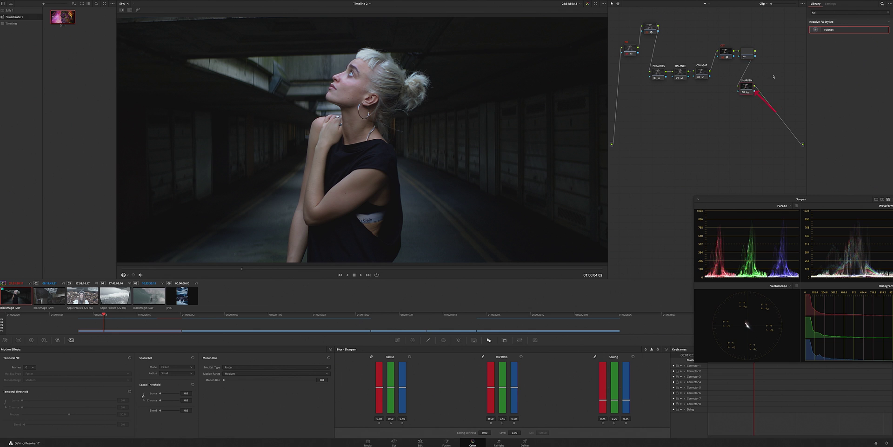
{"action": "left_click_drag", "start_coordinate": [752, 88], "coordinate": [772, 82]}
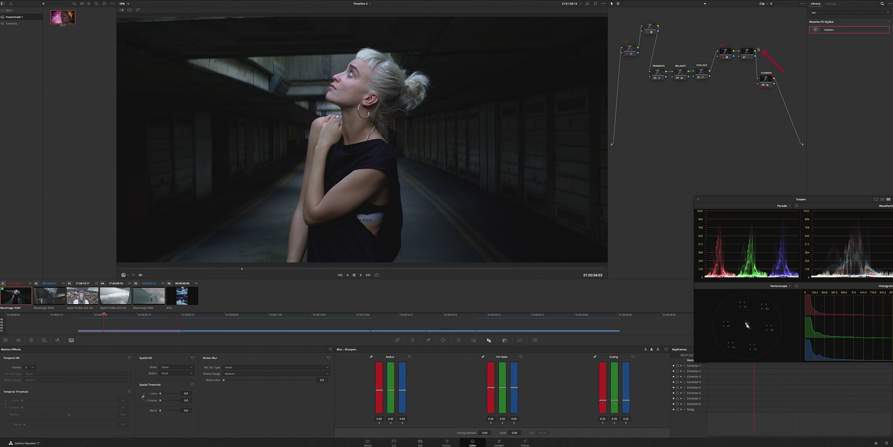
{"action": "left_click_drag", "start_coordinate": [651, 30], "coordinate": [649, 28]}
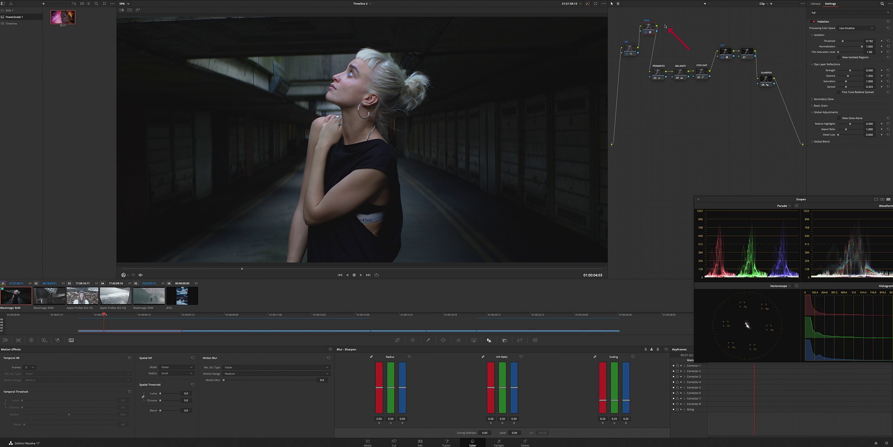
{"action": "left_click", "coordinate": [747, 52]}
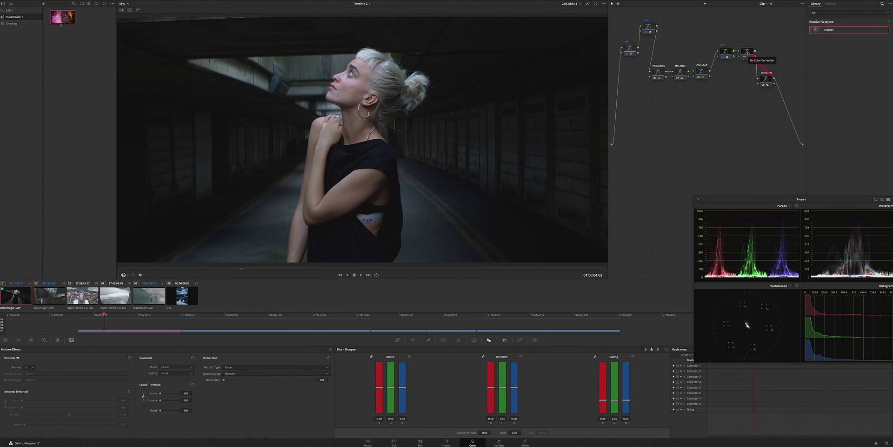
{"action": "right_click", "coordinate": [748, 52]}
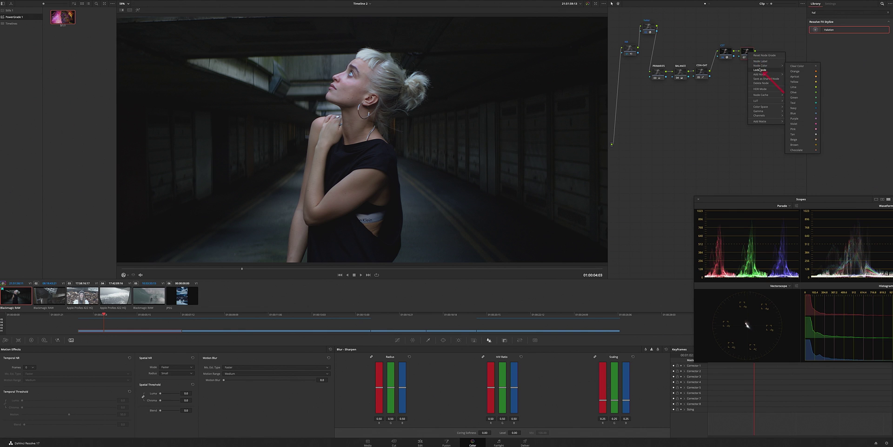
{"action": "left_click", "coordinate": [759, 62]}
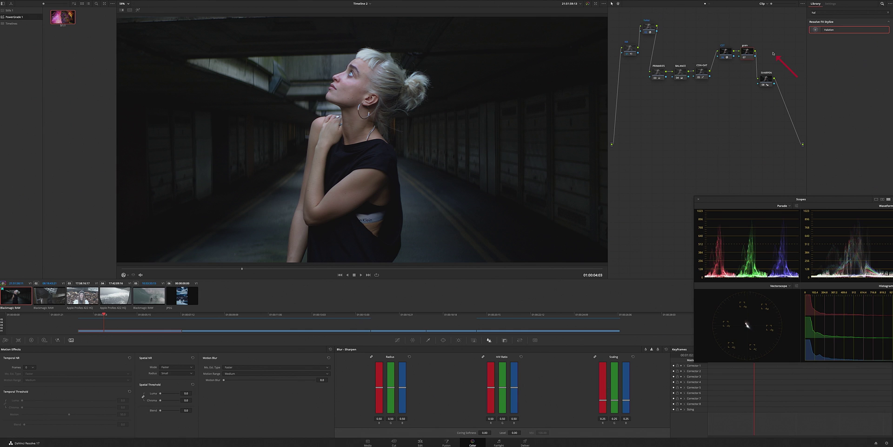
Search 'gra', apply Film Grain to the grain node and set its opacity to 0.257.
{"action": "left_click", "coordinate": [889, 13]}
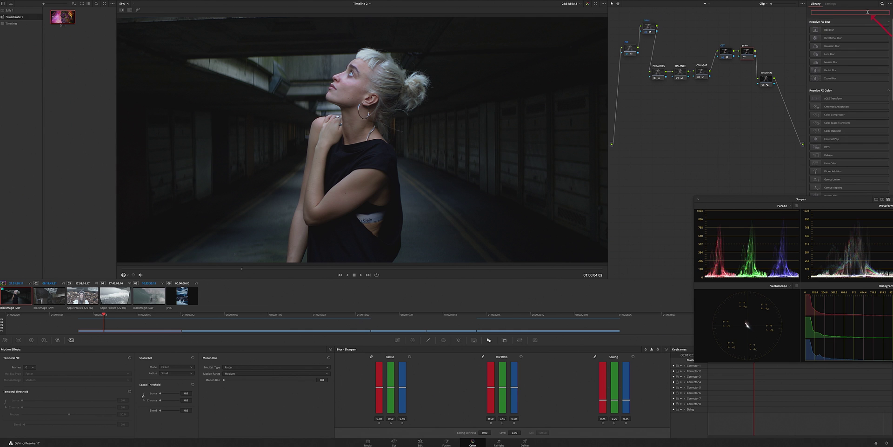
{"action": "type", "text": "gra"}
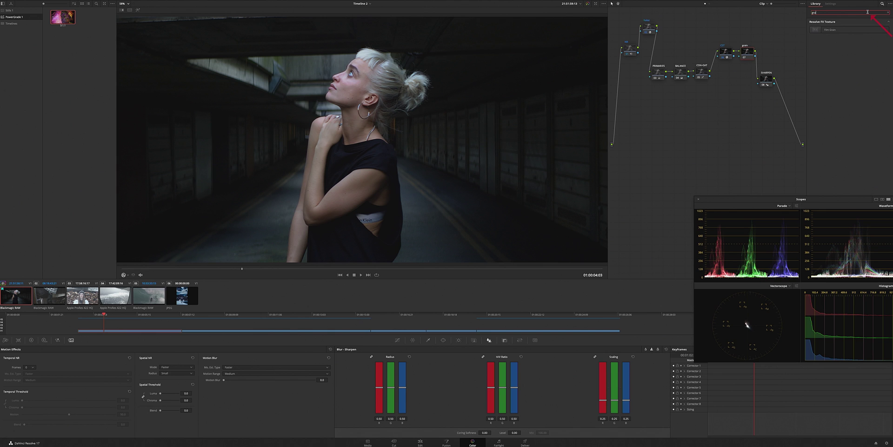
{"action": "left_click_drag", "start_coordinate": [831, 30], "coordinate": [749, 54]}
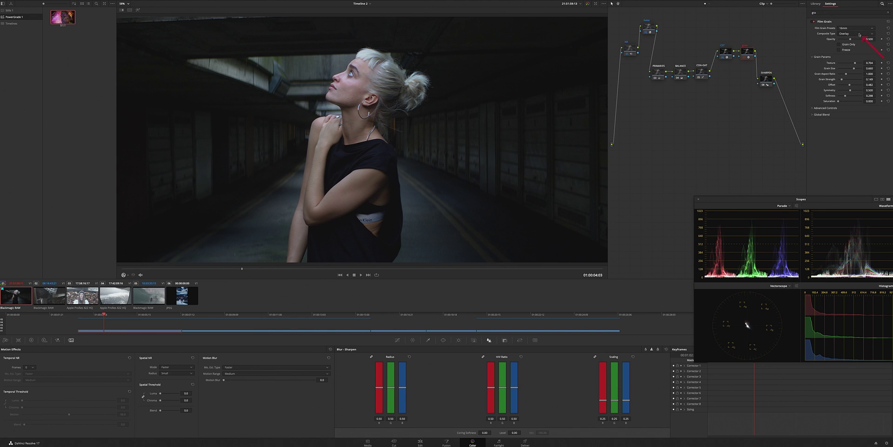
{"action": "left_click_drag", "start_coordinate": [854, 38], "coordinate": [846, 39]}
{"action": "left_click_drag", "start_coordinate": [845, 39], "coordinate": [841, 41]}
{"action": "left_click_drag", "start_coordinate": [838, 43], "coordinate": [844, 40]}
{"action": "left_click", "coordinate": [588, 4]}
Toggle the grade off and on to compare with the ungraded clip, then show the vectorscope skin tone indicator.
{"action": "left_click", "coordinate": [588, 3]}
{"action": "left_click", "coordinate": [588, 4]}
{"action": "left_click", "coordinate": [588, 3]}
{"action": "left_click", "coordinate": [589, 3]}
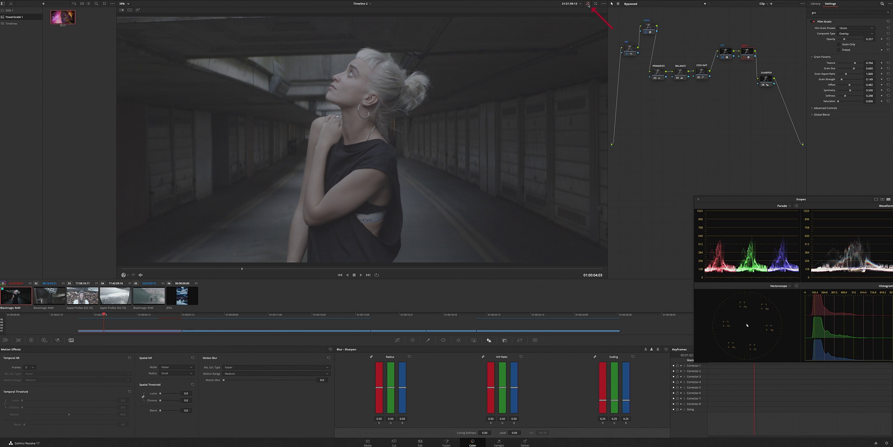
{"action": "left_click", "coordinate": [588, 4]}
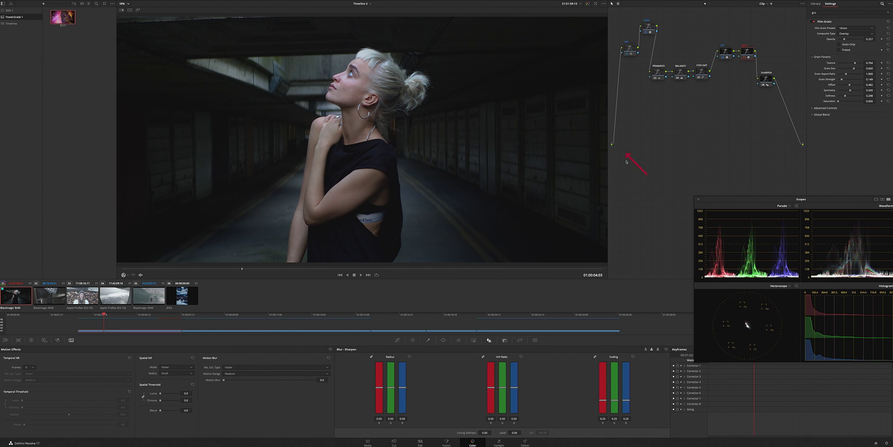
{"action": "left_click", "coordinate": [797, 285]}
{"action": "left_click", "coordinate": [754, 340]}
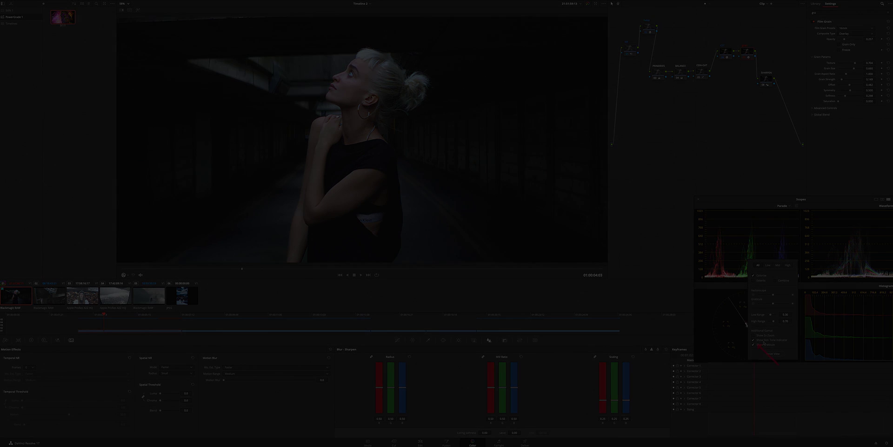